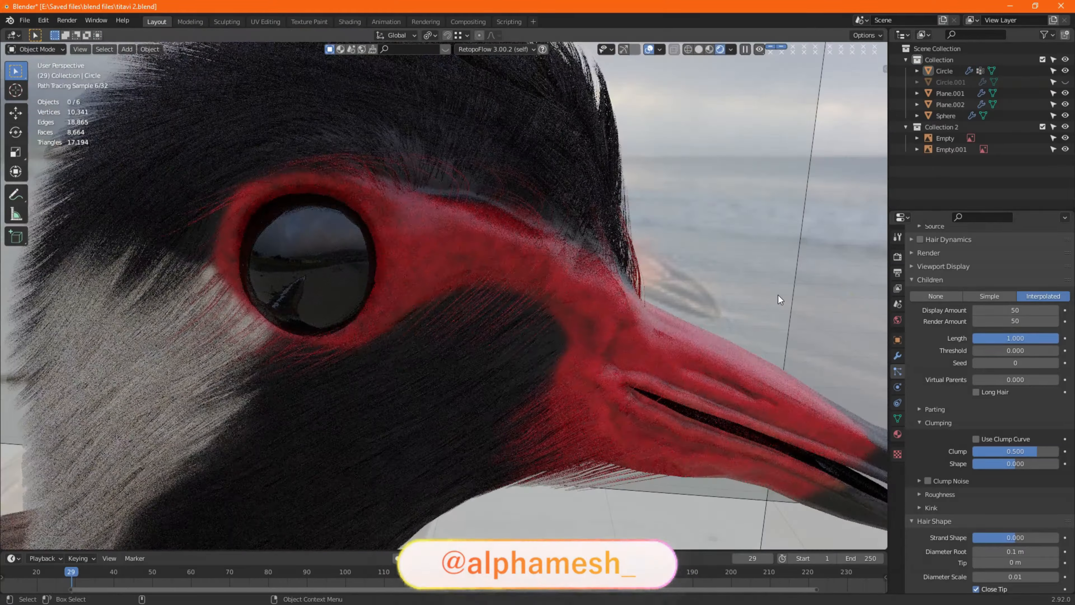
left_click(36, 49)
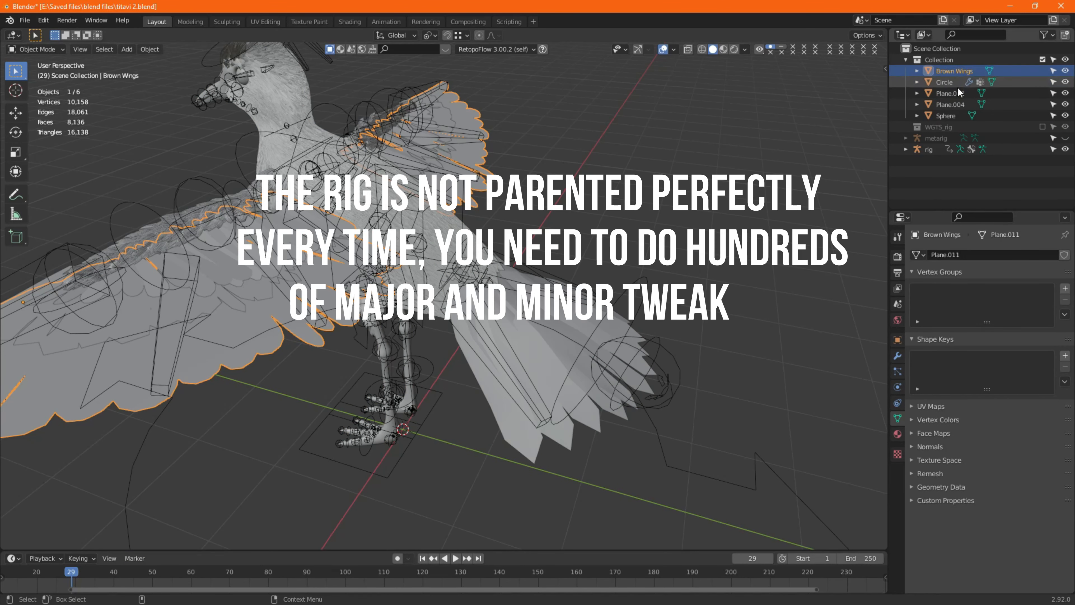
Open the name of the Plane mesh listed directly below Circle for editing.
double_click(951, 93)
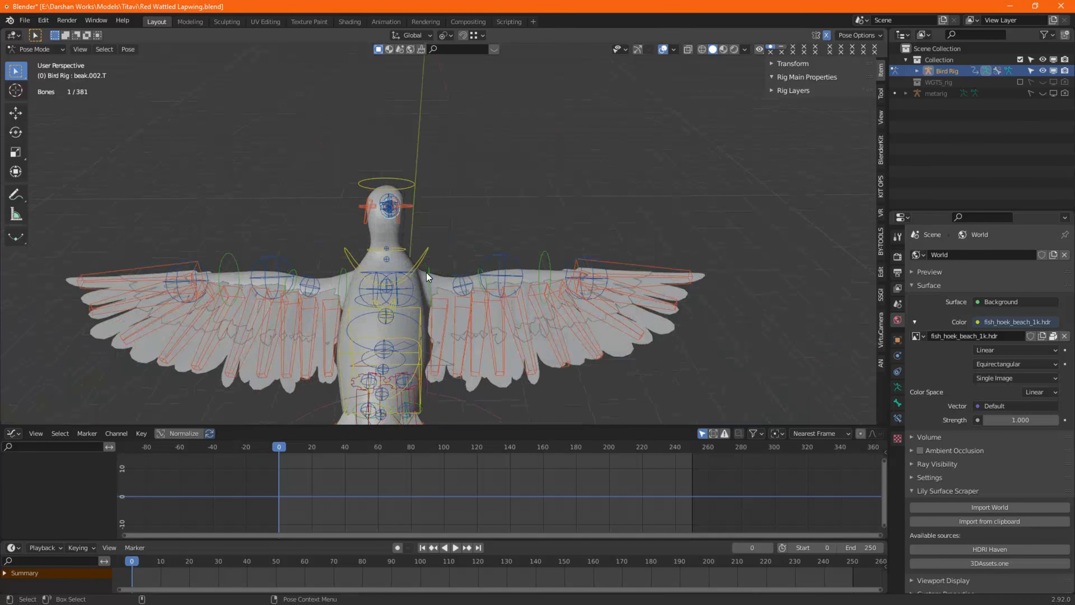
Try moving the bird rig's torso control to test how the body and legs follow.
left_click(427, 276)
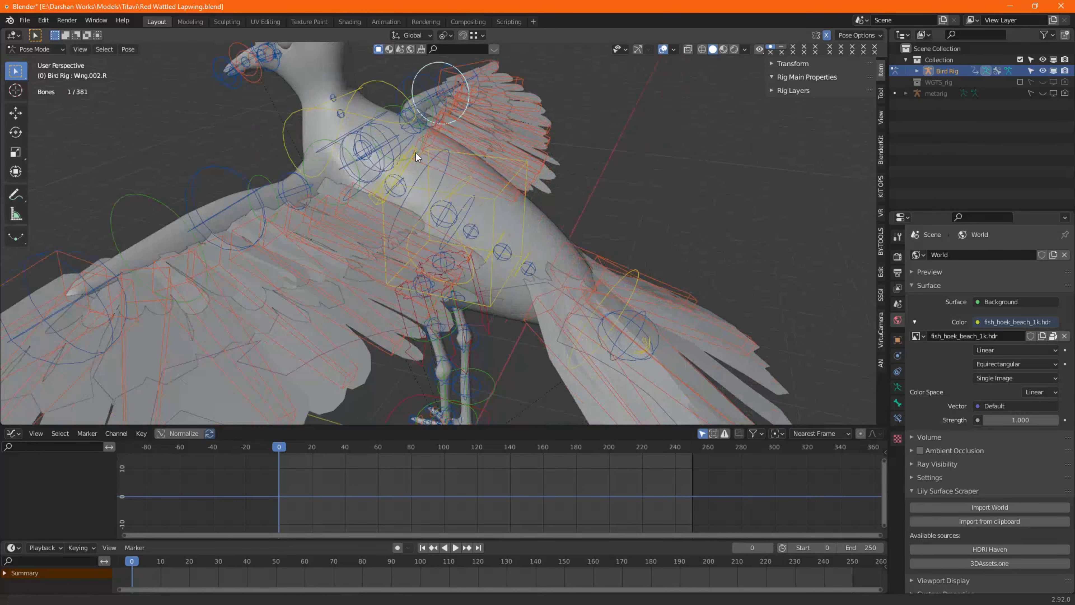
left_click(519, 169)
scroll(553, 248, "down", 5)
key("g")
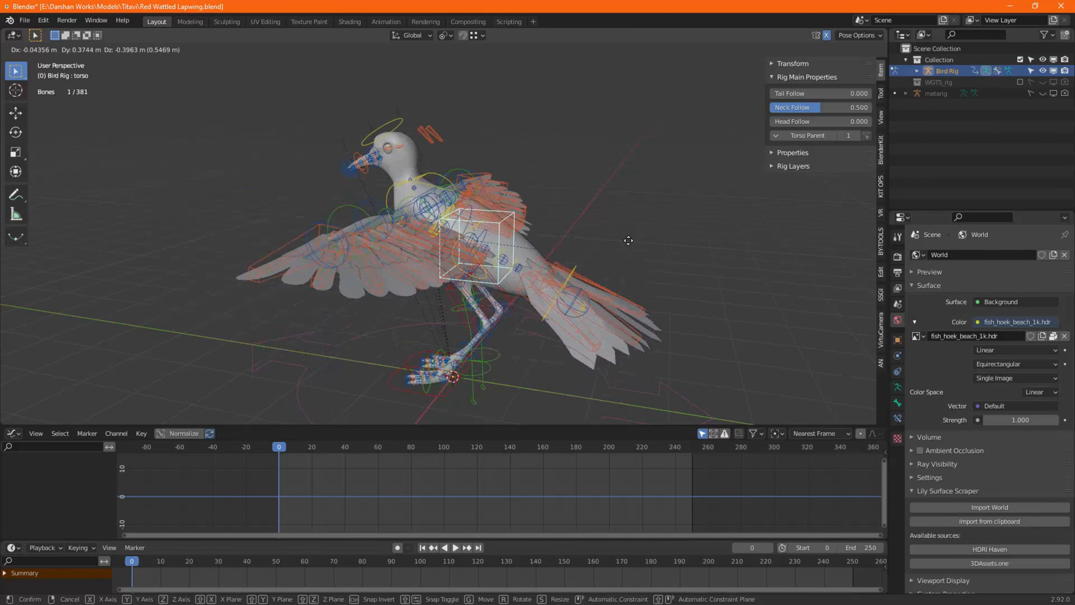
right_click(628, 240)
Try moving the bird's foot control, toggle X-axis mirroring for the pose, and test the move again.
left_click(457, 389)
key("g")
right_click(487, 343)
left_click(826, 35)
key("g")
right_click(639, 282)
Examine the bird rig up close by selecting several of its pose controls.
scroll(638, 284, "up", 4)
middle_click_drag(638, 280, 601, 254)
left_click(617, 189)
left_click(598, 163)
middle_click_drag(694, 220, 679, 250)
left_click(677, 257)
scroll(635, 246, "down", 6)
middle_click_drag(601, 199, 457, 237)
Try rotating two of the bird rig's pose controls, one of them freely with trackball rotation.
left_click(372, 293)
scroll(351, 297, "up", 4)
middle_click_drag(351, 296, 448, 204)
key("r")
right_click(537, 145)
middle_click_drag(533, 144, 635, 182)
left_click(724, 50)
left_click(420, 156)
key("r")
key("r")
right_click(550, 210)
Try rotating the left toe control and the right shin FK control to test the leg rig.
middle_click_drag(550, 210, 550, 259, "shift")
scroll(551, 260, "up", 4)
key("r")
key("r")
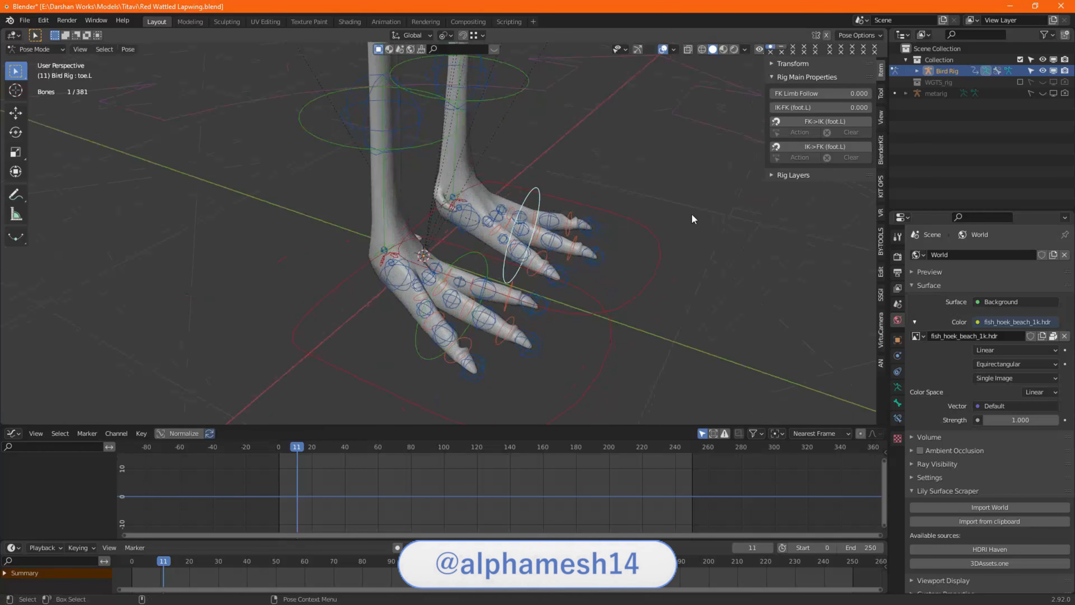
key("r")
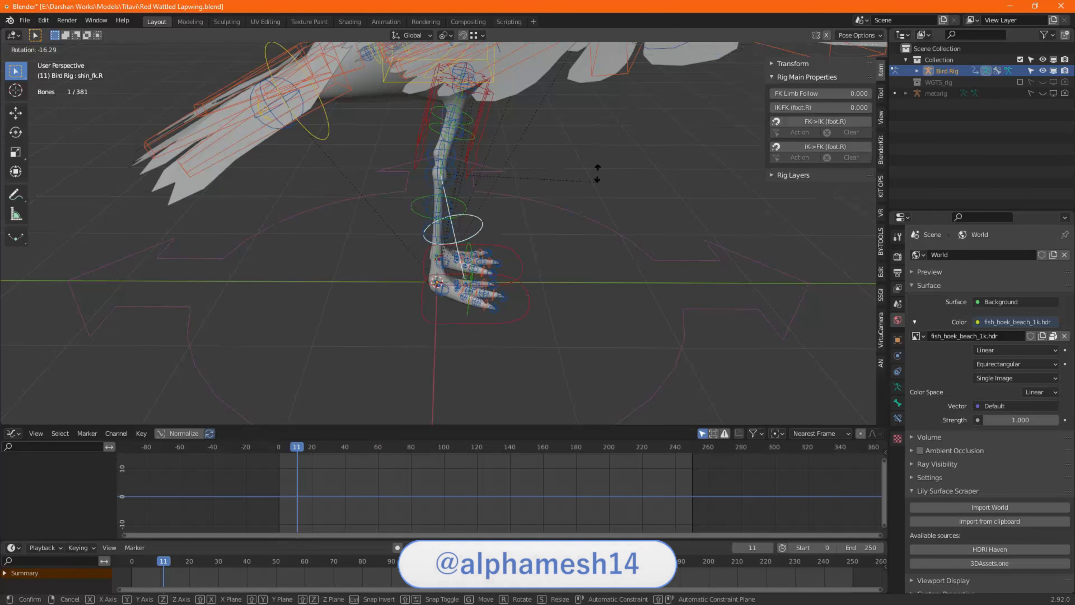
left_click(819, 125)
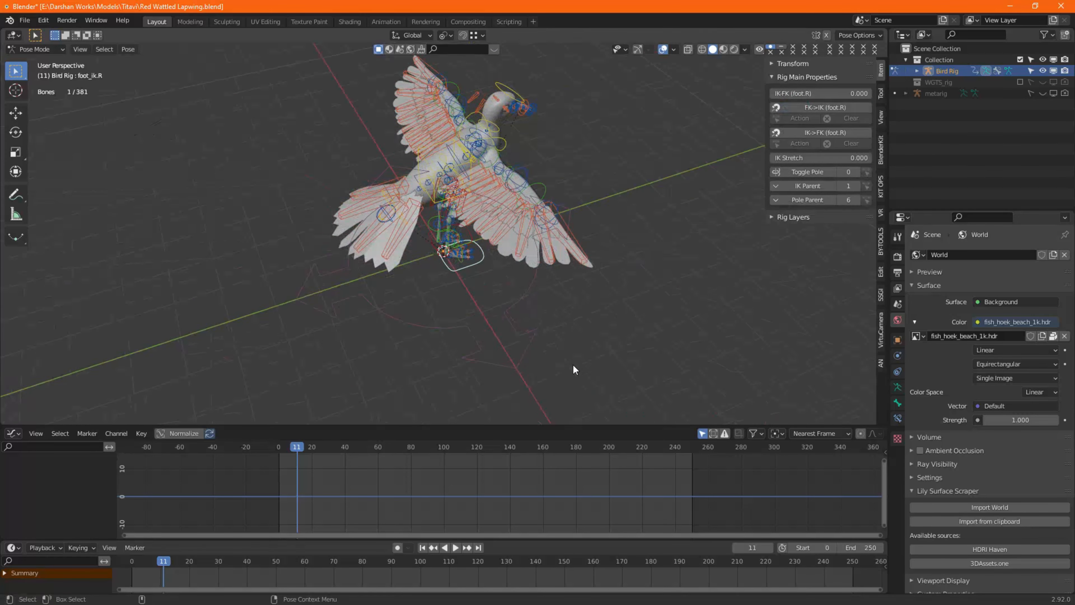
Try trackball-rotating the tweak control at the middle of the right wing to test the feathers.
left_click(675, 353)
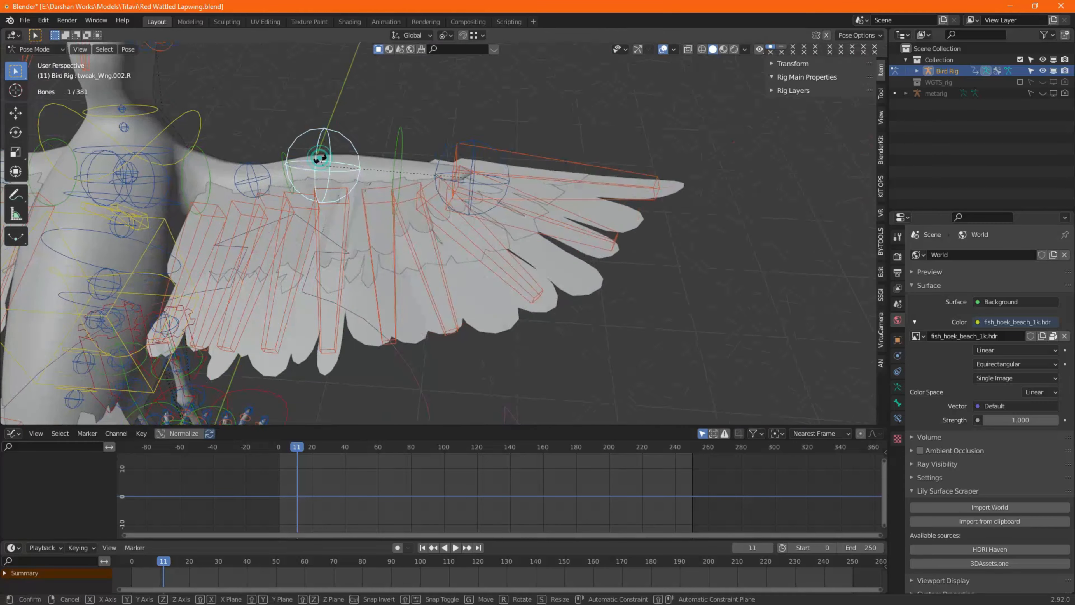
key("r")
key("r")
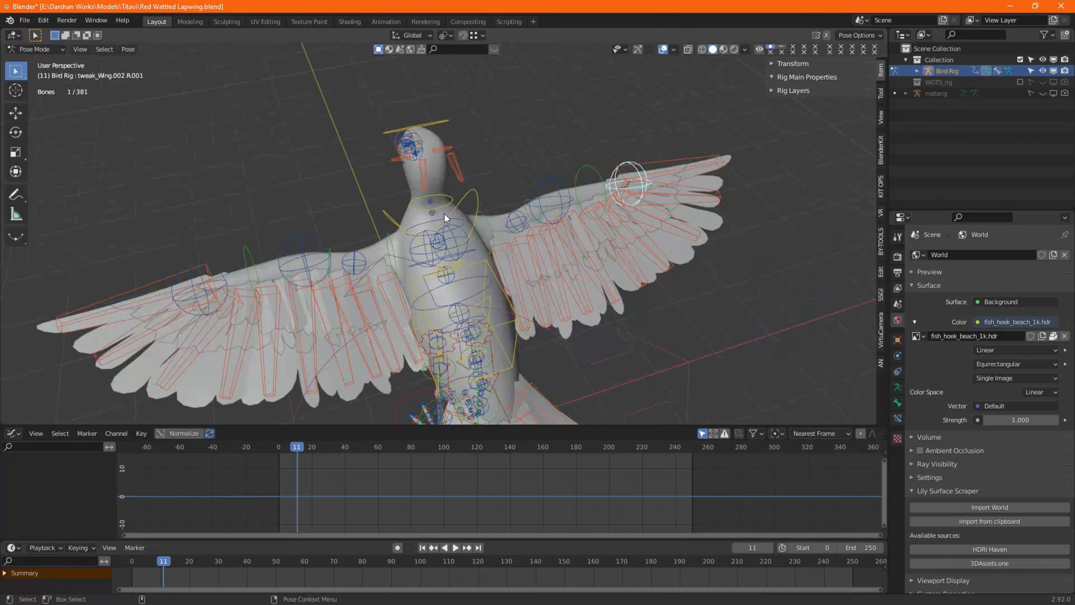
Check the head control and the upper beak tweak control on the bird's head.
left_click(448, 220)
left_click(516, 211)
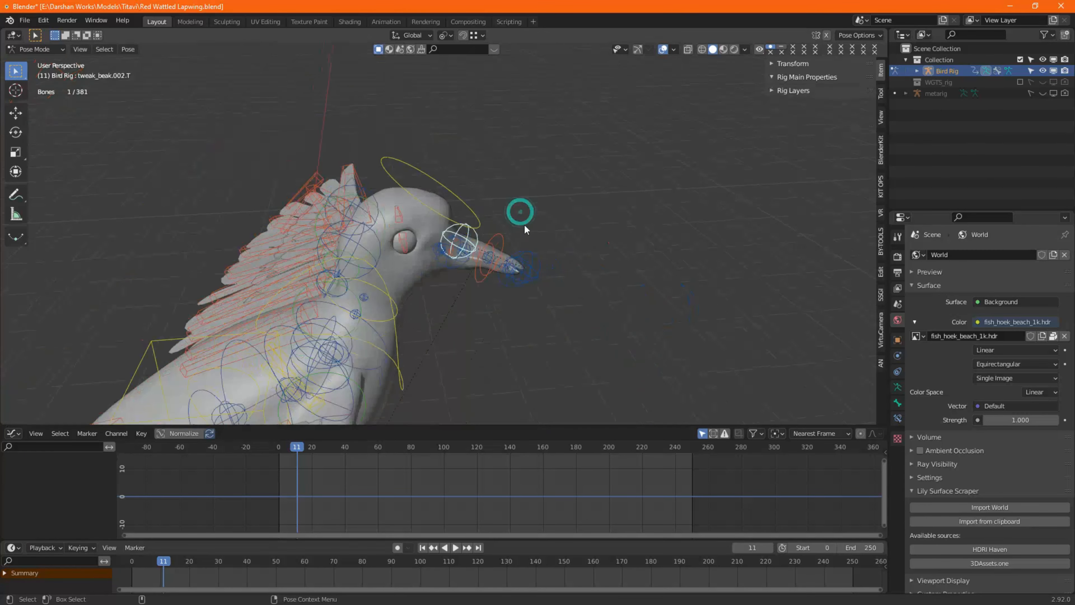
middle_click_drag(528, 344, 626, 373)
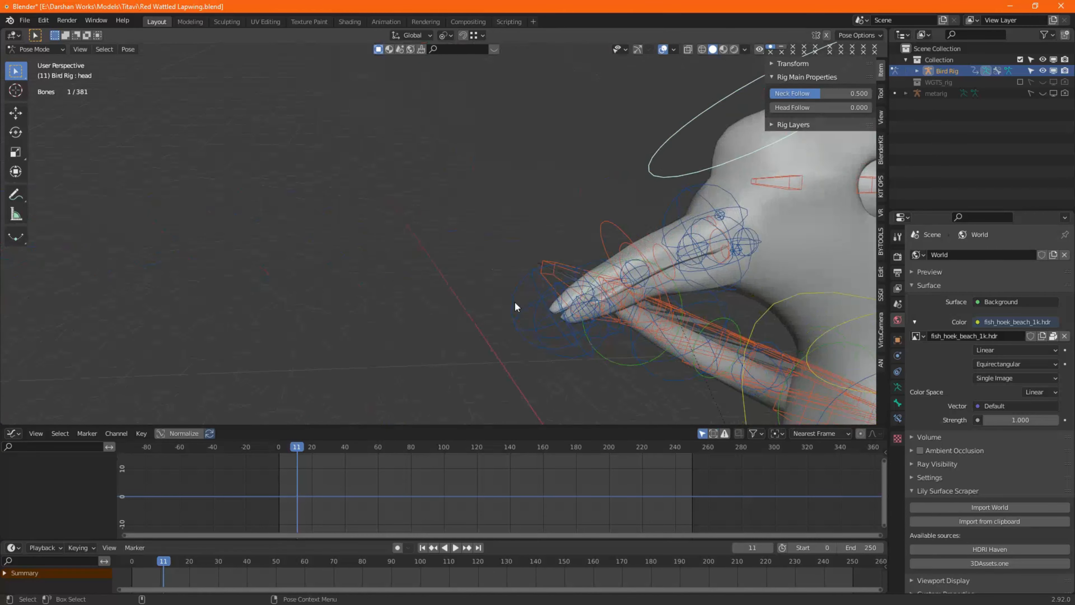
left_click(571, 311)
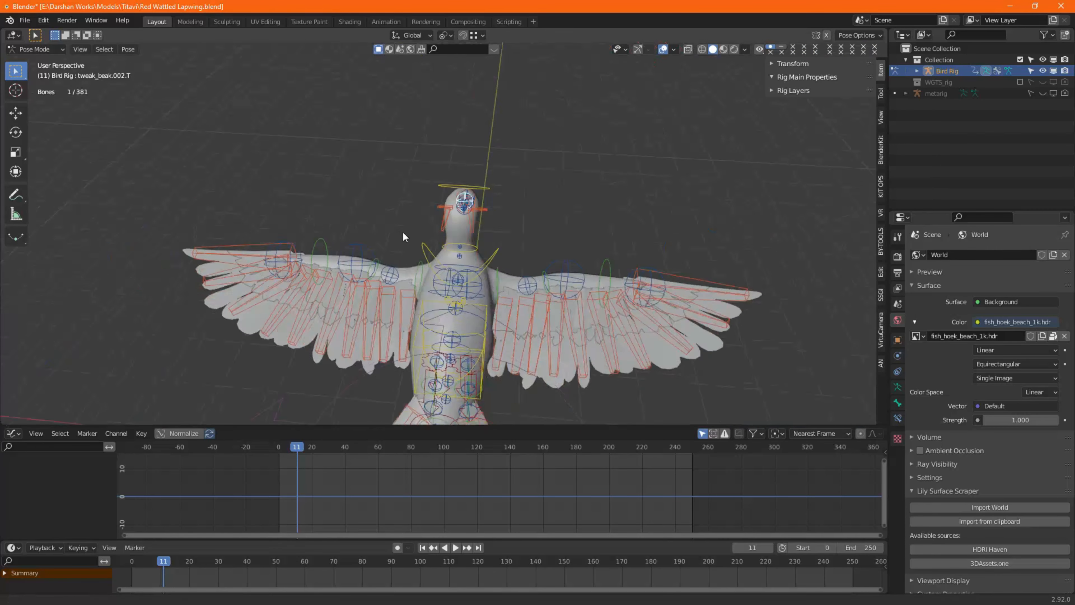